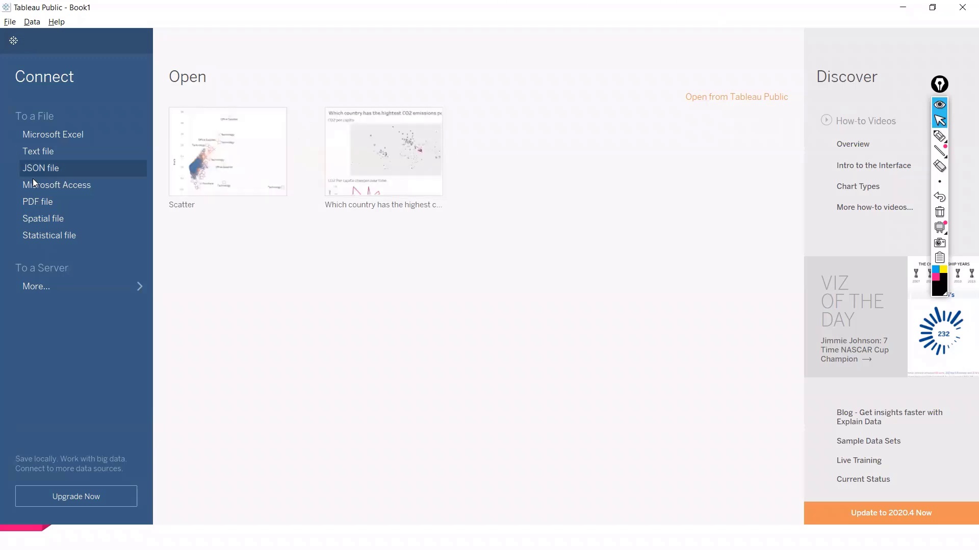
Step: Connect to the Excel file P1-SuperStoreUS-2015.xlsx from the Tableau data sets folder
{"action": "left_click", "coordinate": [66, 134]}
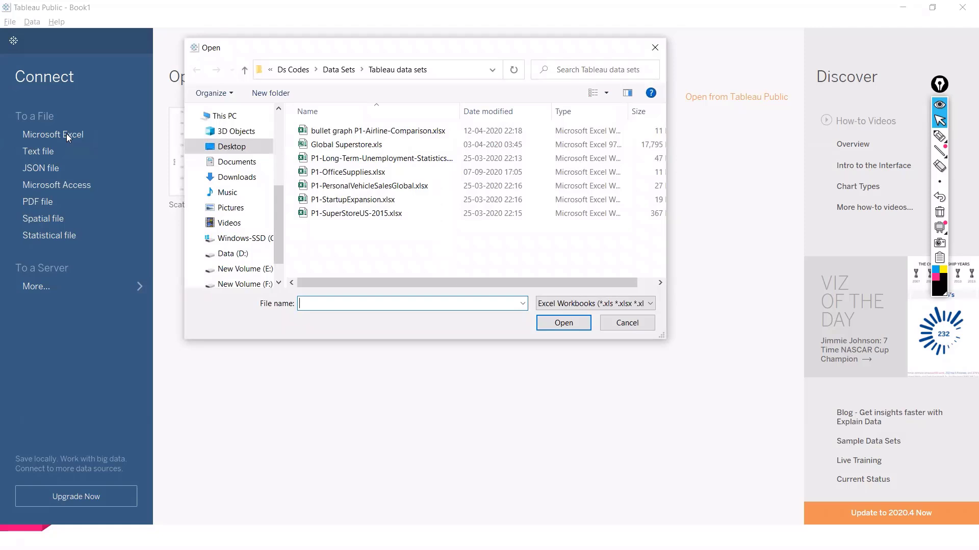
{"action": "left_click", "coordinate": [330, 214]}
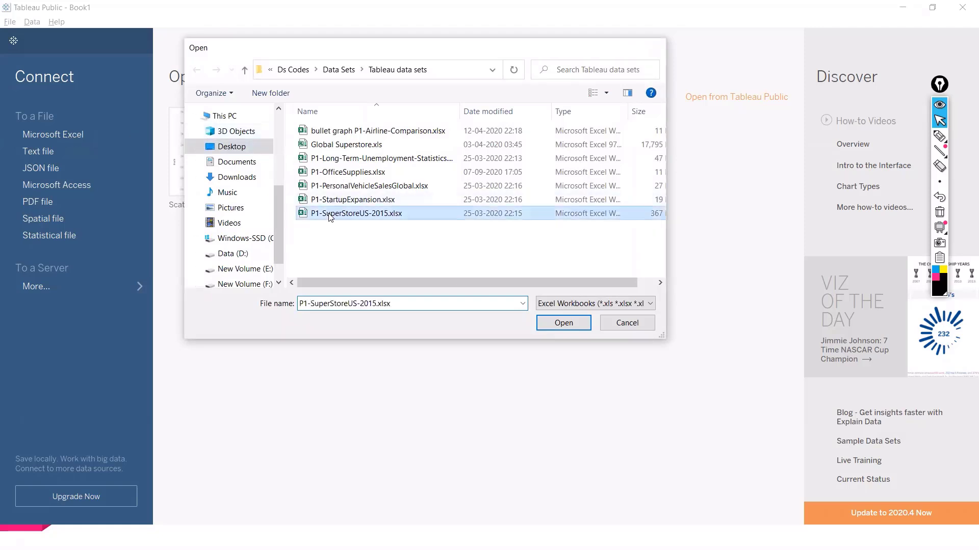
{"action": "double_click", "coordinate": [330, 214]}
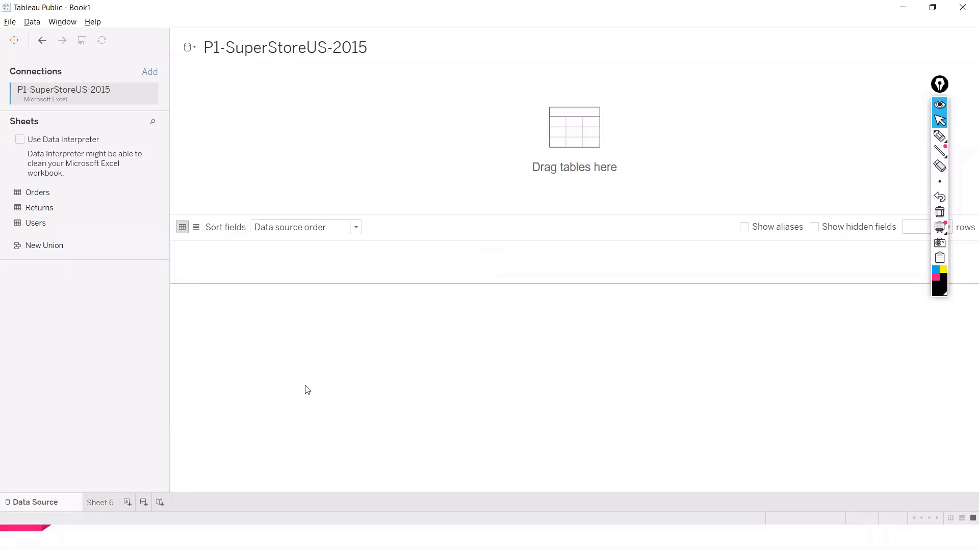
Step: Add the Orders table to the data source and open Sheet 6
{"action": "double_click", "coordinate": [37, 194]}
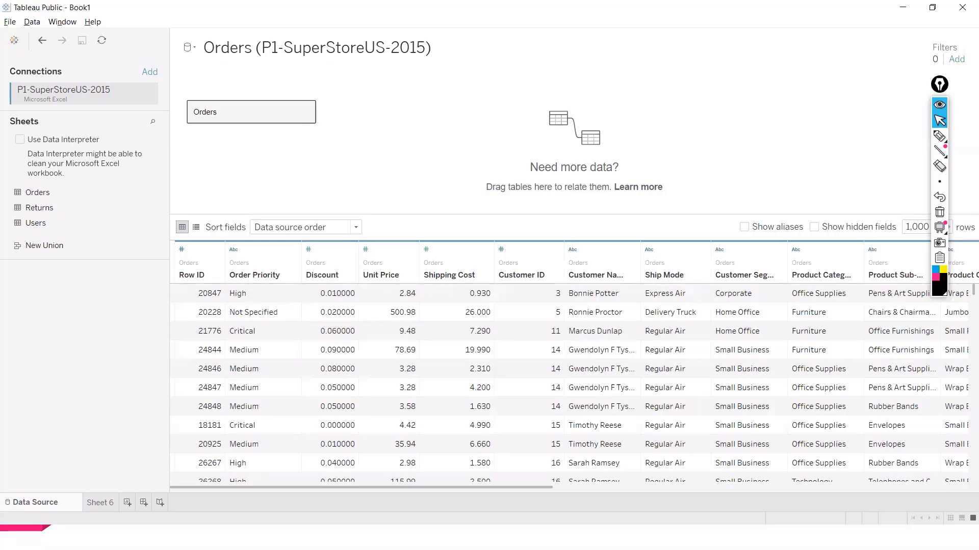
{"action": "left_click", "coordinate": [100, 503]}
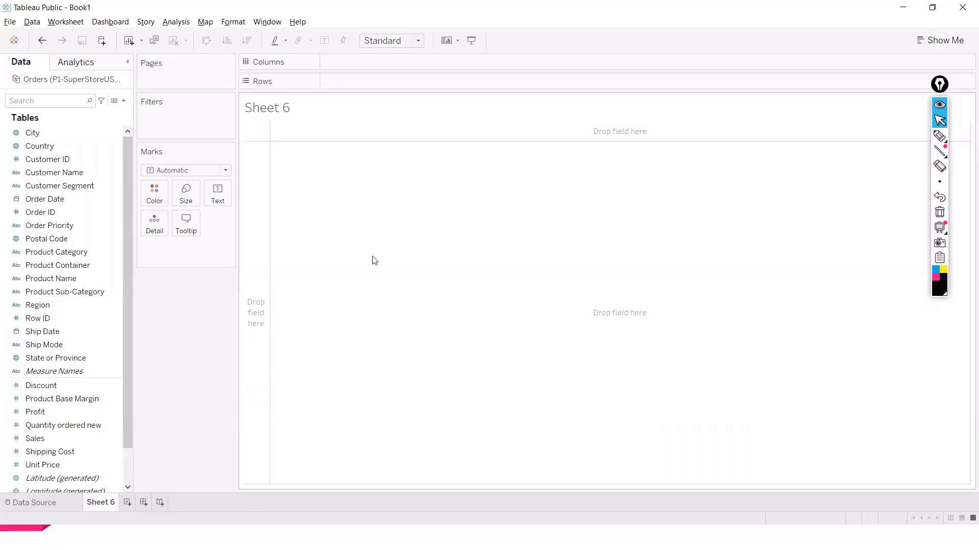
Step: Build a histogram of Quantity ordered new using Show Me
{"action": "left_click", "coordinate": [931, 38]}
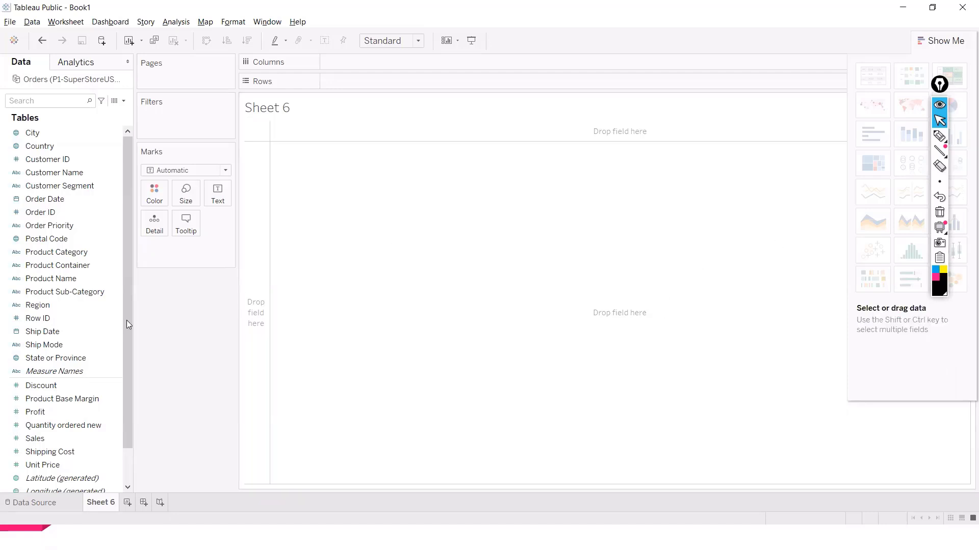
{"action": "left_click", "coordinate": [68, 428]}
{"action": "left_click", "coordinate": [71, 428]}
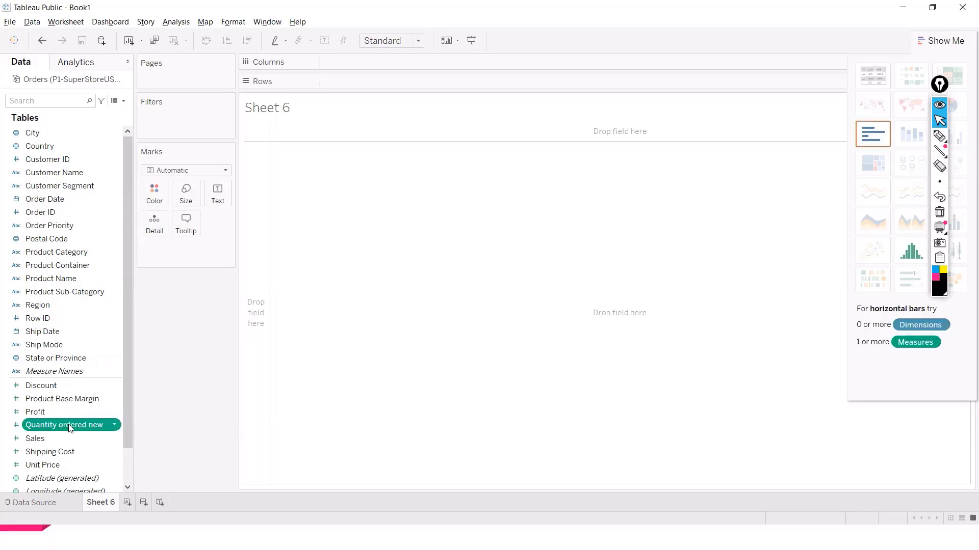
{"action": "left_click_drag", "start_coordinate": [74, 422], "coordinate": [448, 65]}
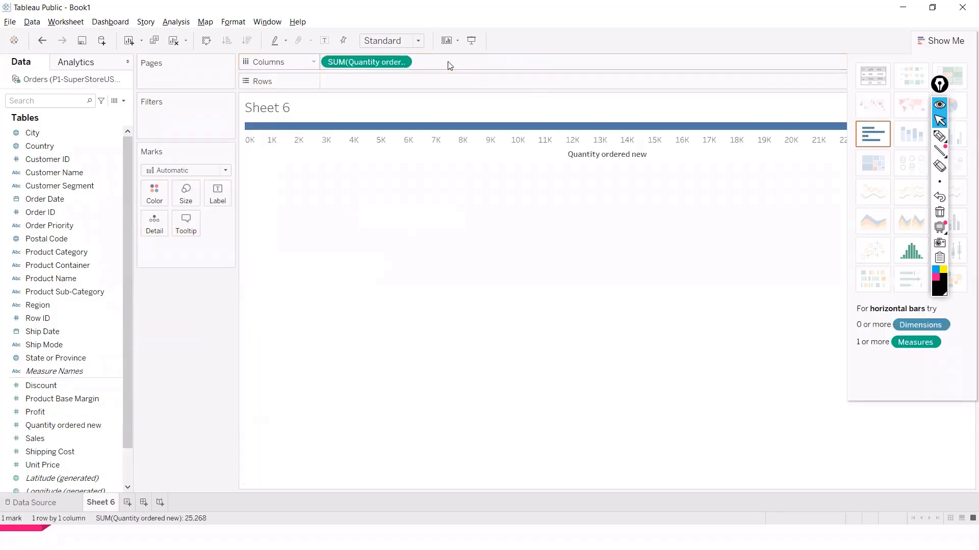
{"action": "left_click", "coordinate": [39, 412]}
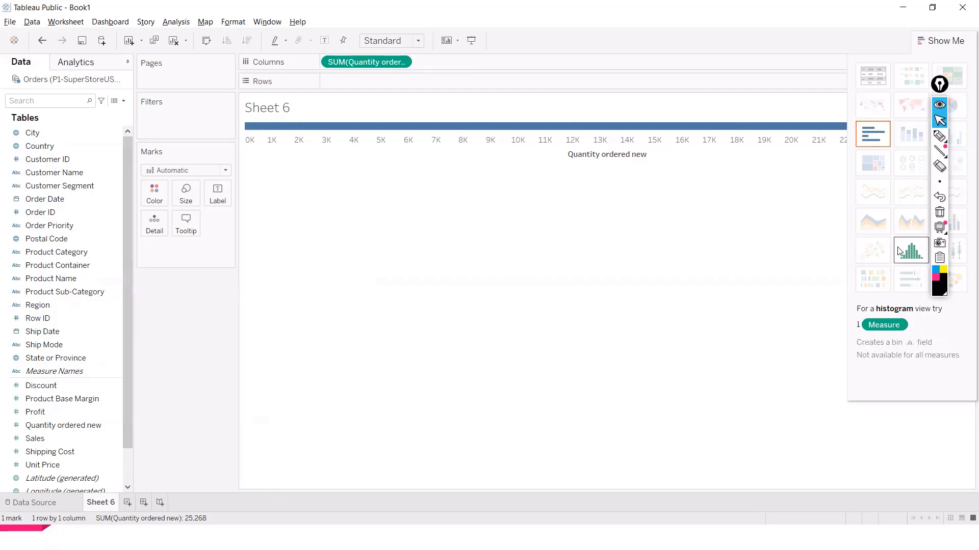
{"action": "left_click", "coordinate": [906, 255]}
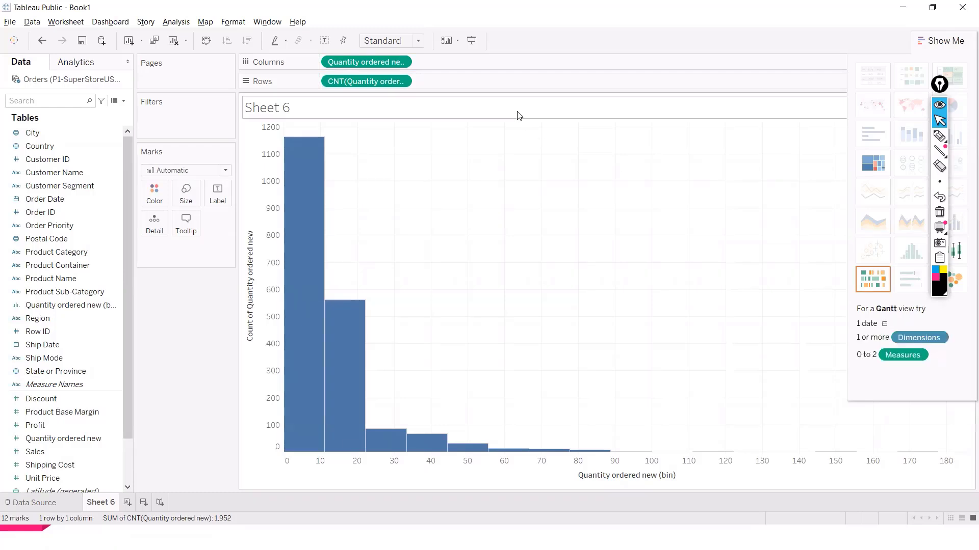
Step: Try switching the row count measure to Attribute and then to Count (Distinct)
{"action": "left_click", "coordinate": [400, 81]}
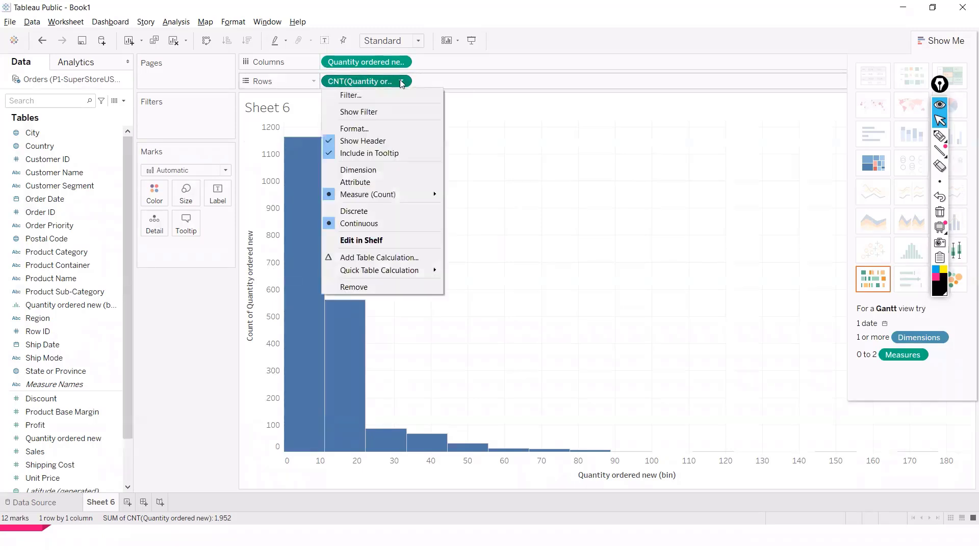
{"action": "left_click", "coordinate": [366, 185]}
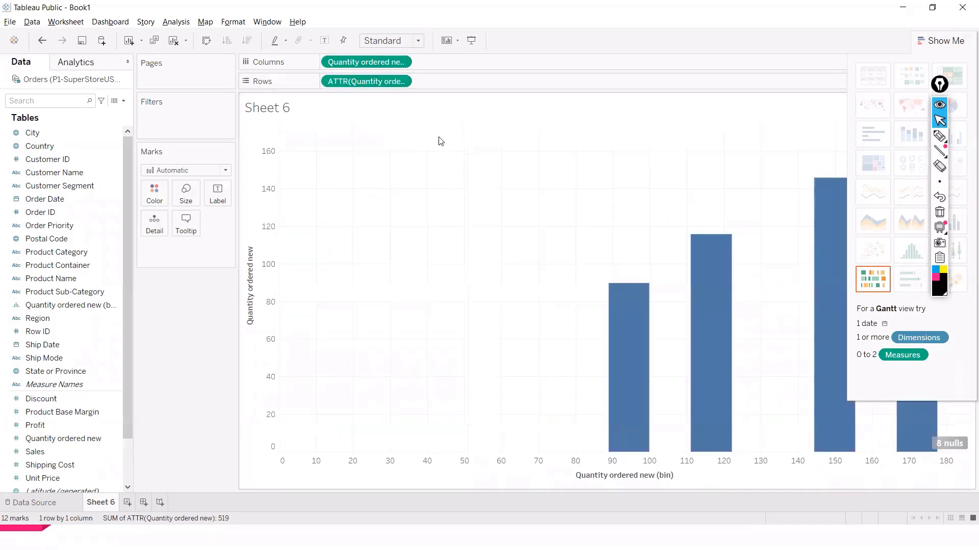
{"action": "left_click", "coordinate": [397, 82]}
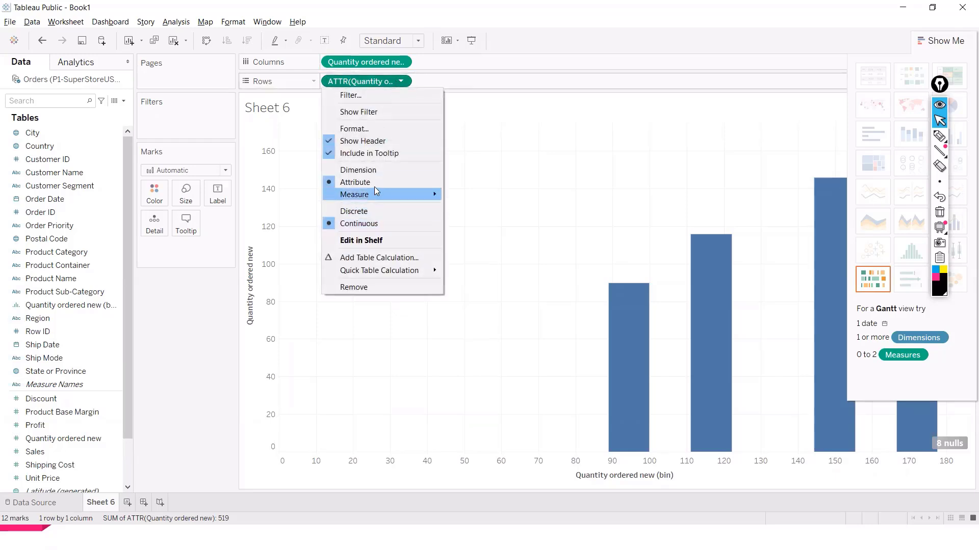
{"action": "mouse_move", "coordinate": [380, 196]}
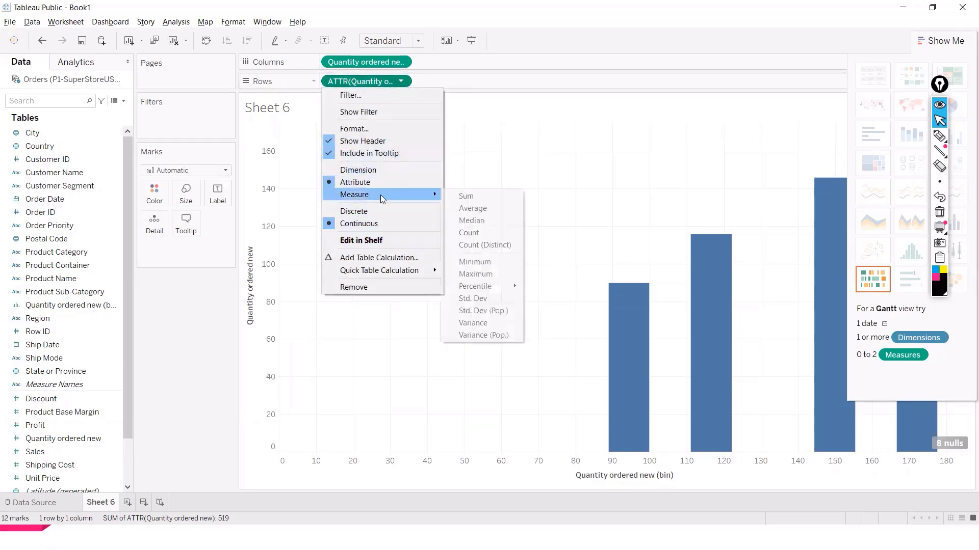
{"action": "left_click", "coordinate": [463, 246]}
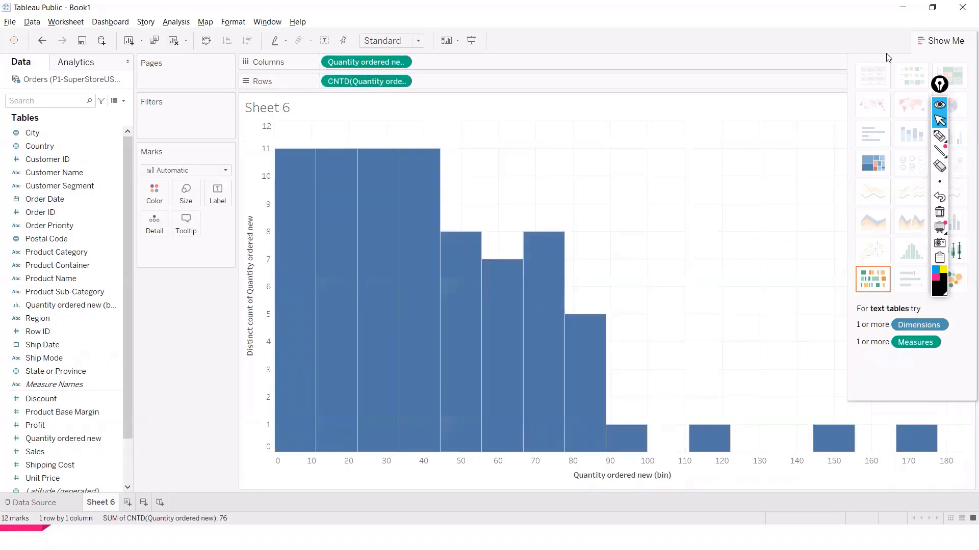
Step: Close Show Me and undo both aggregation changes on the row measure
{"action": "left_click", "coordinate": [923, 45]}
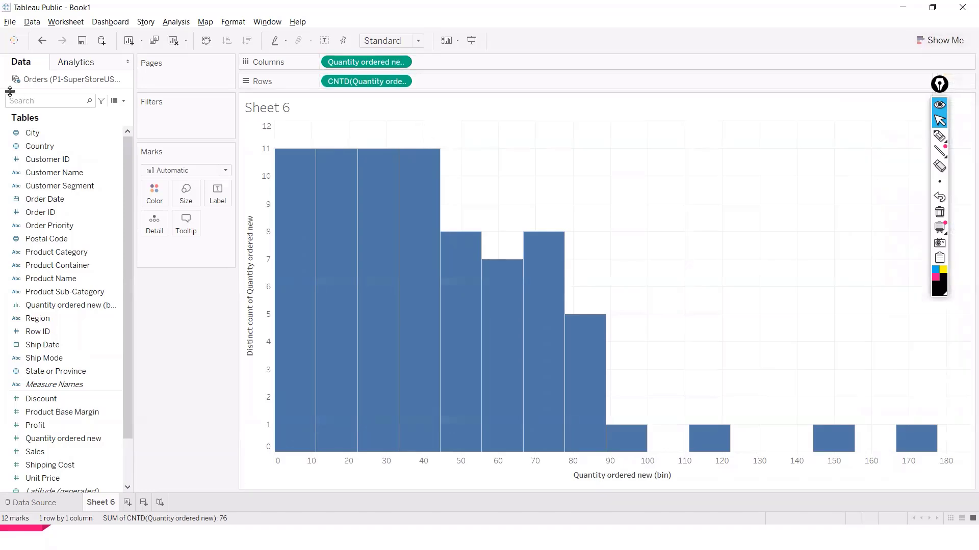
{"action": "key", "text": "ctrl+z"}
{"action": "key", "text": "ctrl+z"}
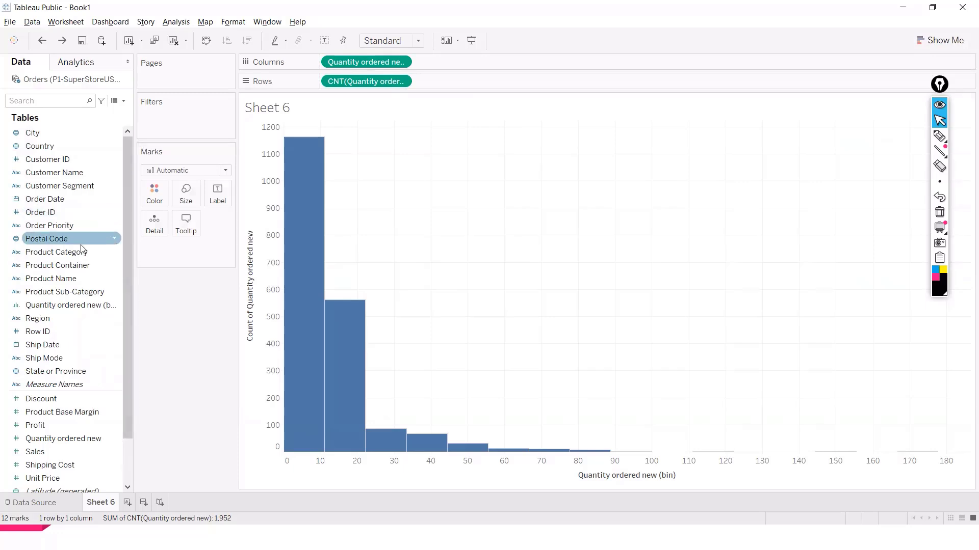
Step: Colour the histogram bars by Region
{"action": "left_click_drag", "start_coordinate": [61, 318], "coordinate": [155, 198]}
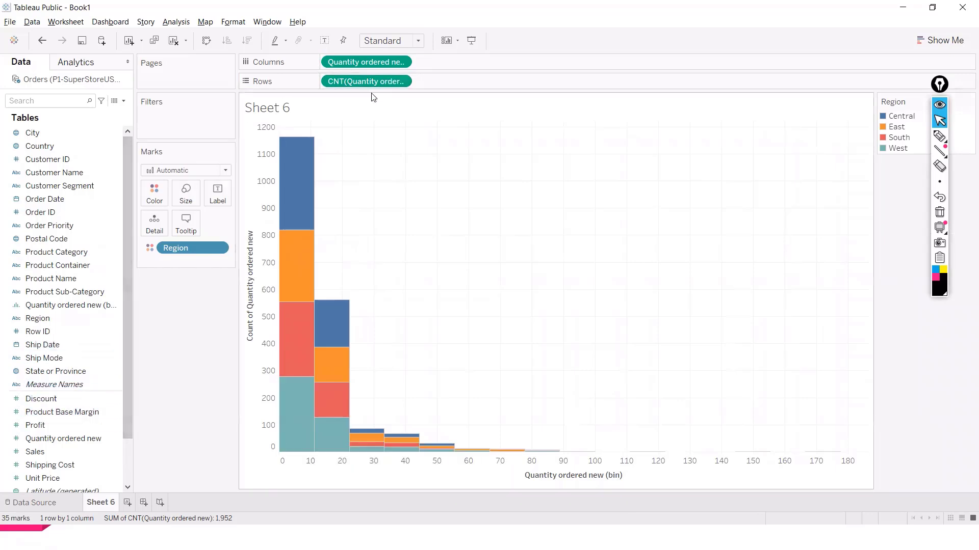
{"action": "left_click", "coordinate": [402, 82]}
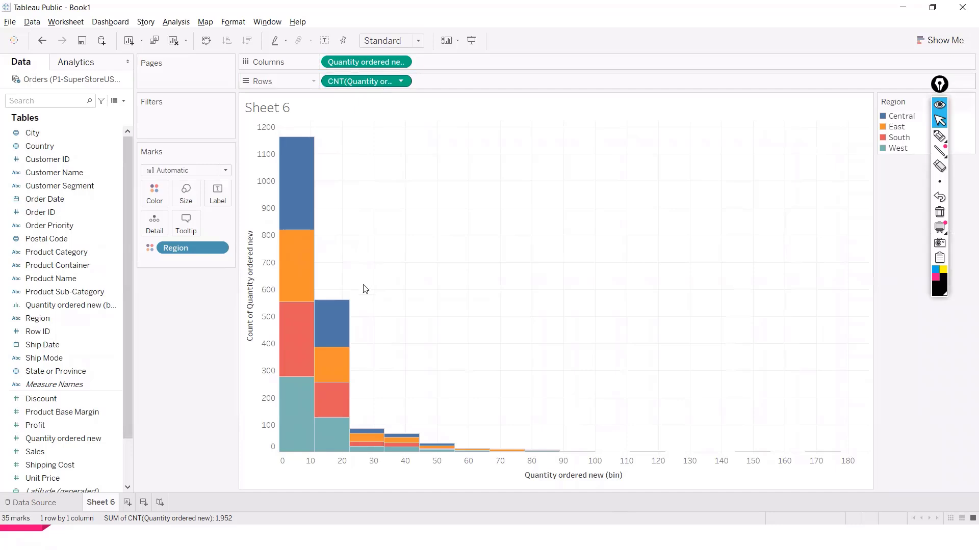
{"action": "left_click", "coordinate": [362, 289]}
Step: Remove the binned quantity from columns and add Sales to rows
{"action": "left_click", "coordinate": [401, 62]}
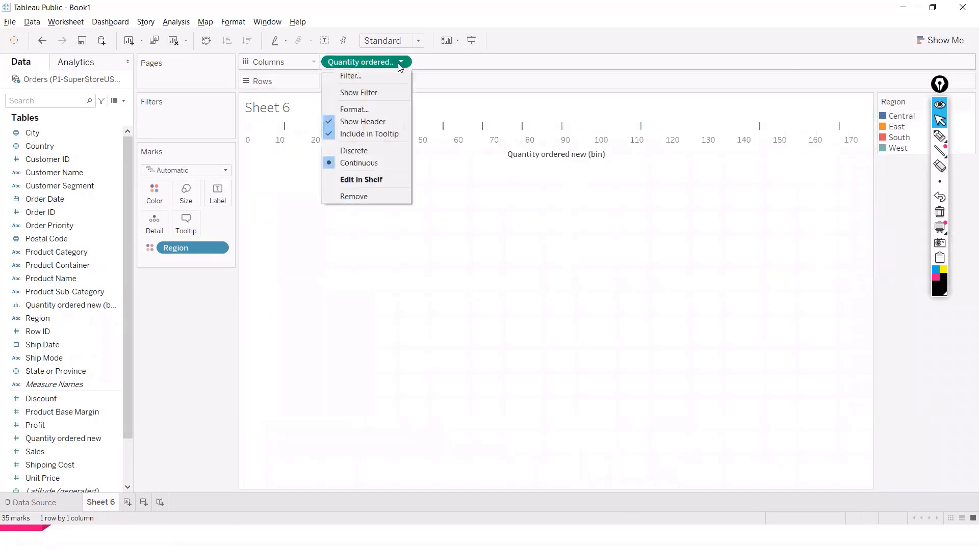
{"action": "left_click", "coordinate": [364, 192]}
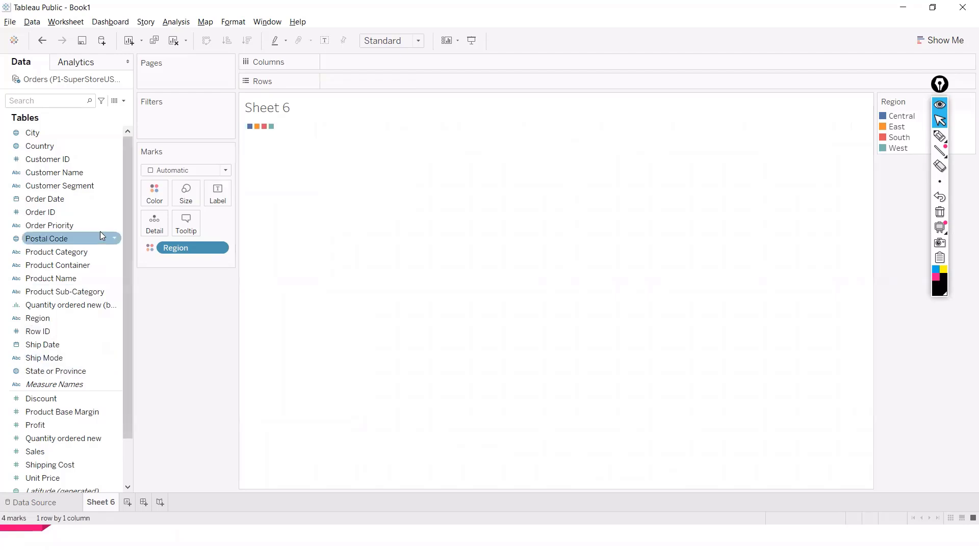
{"action": "double_click", "coordinate": [60, 447]}
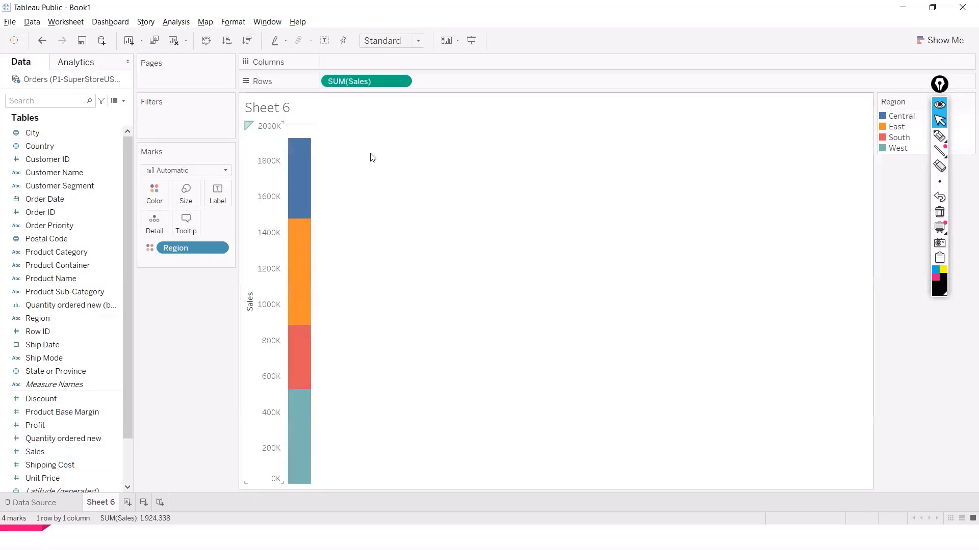
Step: Move SUM(Sales) to columns with Show Me open, then remove it
{"action": "left_click", "coordinate": [945, 40]}
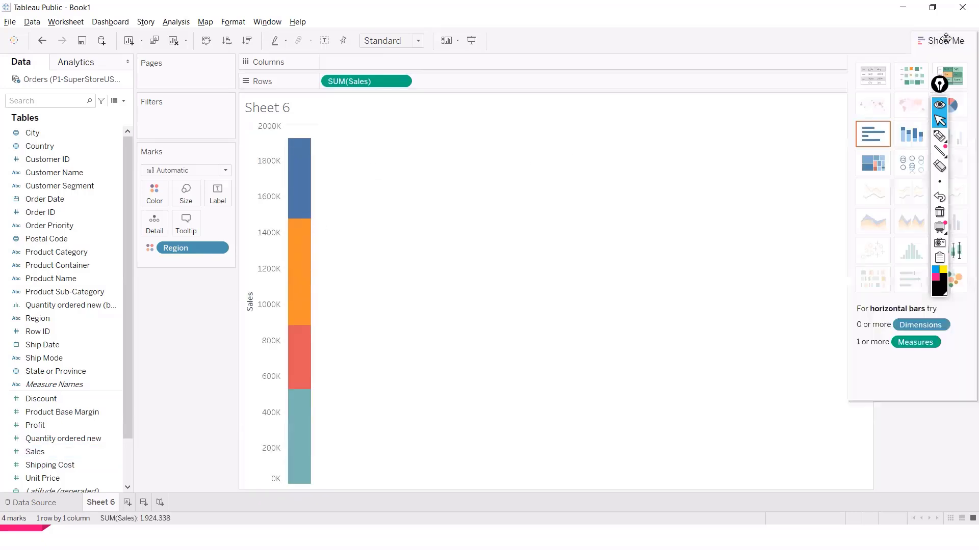
{"action": "mouse_move", "coordinate": [303, 148]}
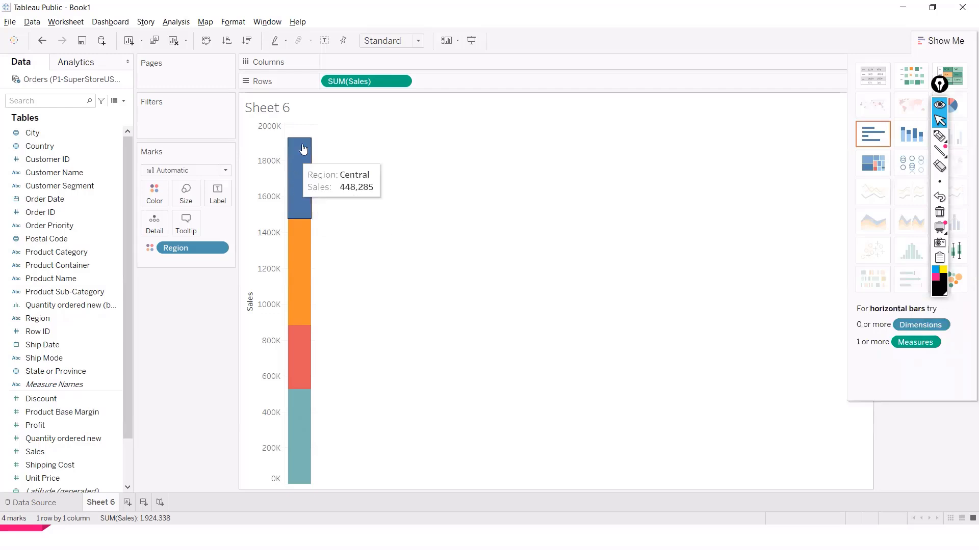
{"action": "left_click_drag", "start_coordinate": [367, 81], "coordinate": [368, 64]}
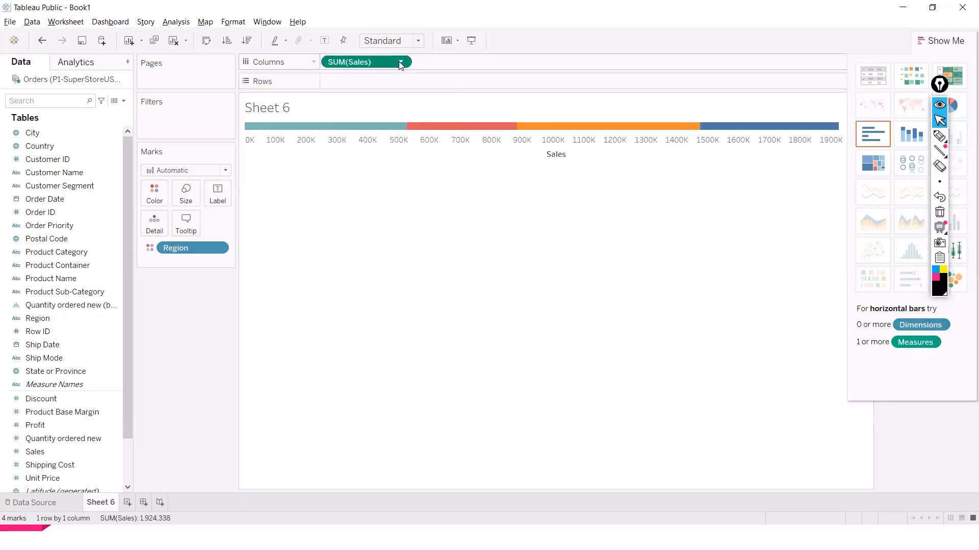
{"action": "left_click", "coordinate": [401, 62]}
{"action": "left_click", "coordinate": [295, 258]}
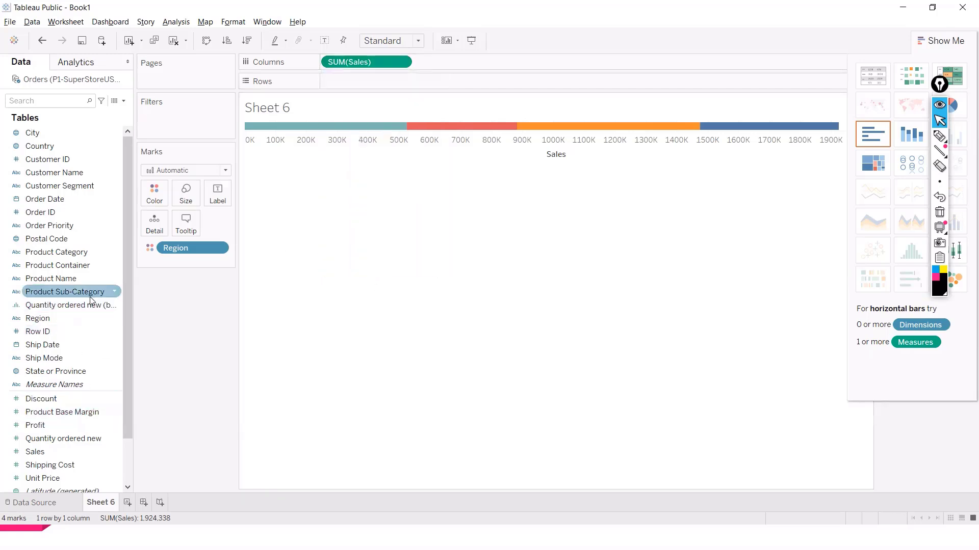
{"action": "left_click", "coordinate": [401, 62]}
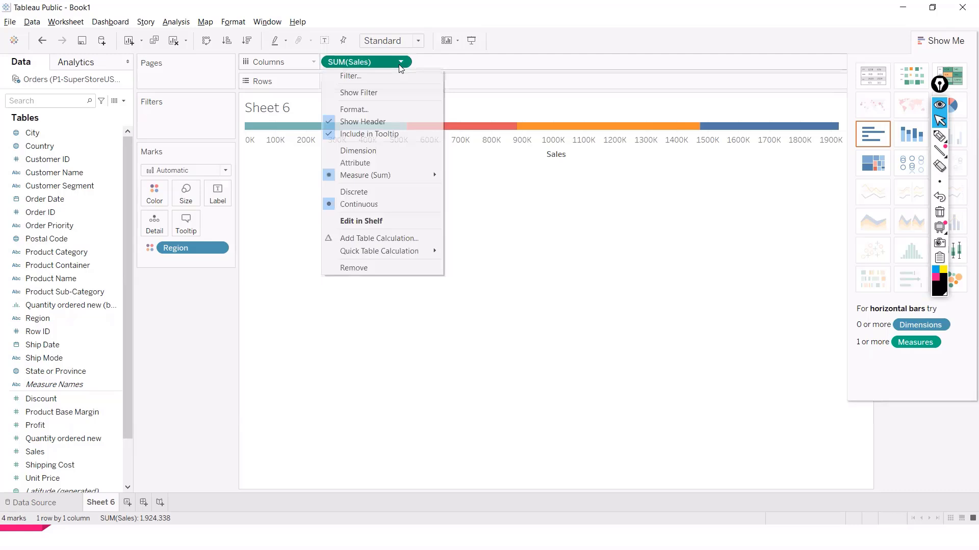
{"action": "left_click", "coordinate": [353, 268]}
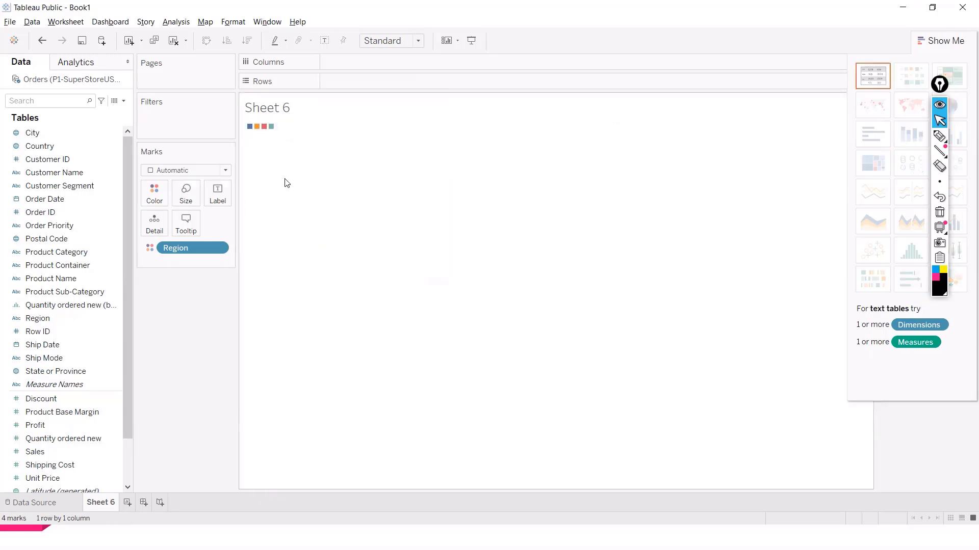
Step: Undo and redo recent changes until the plain uncoloured histogram returns
{"action": "key", "text": "ctrl+z"}
{"action": "key", "text": "ctrl+z"}
{"action": "key", "text": "ctrl+z"}
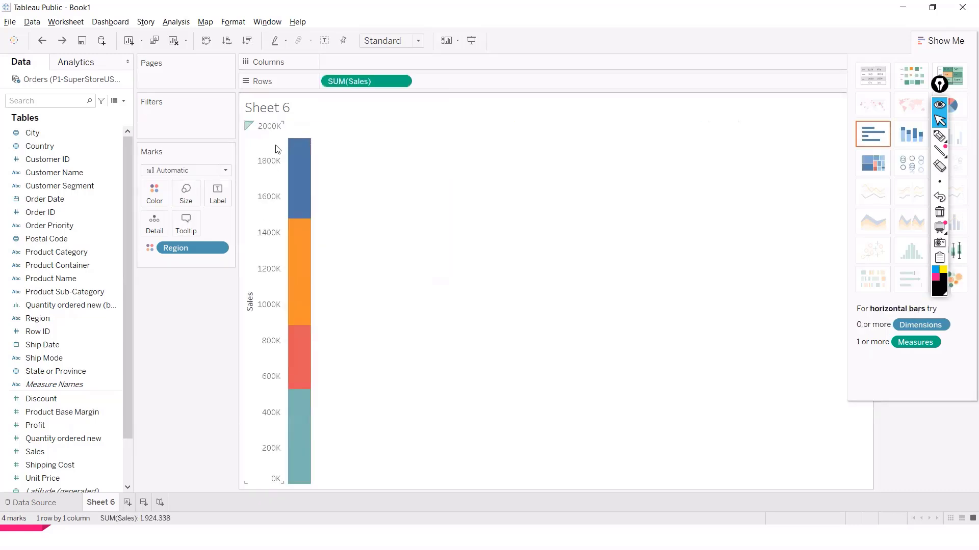
{"action": "key", "text": "ctrl+y"}
{"action": "key", "text": "ctrl+y"}
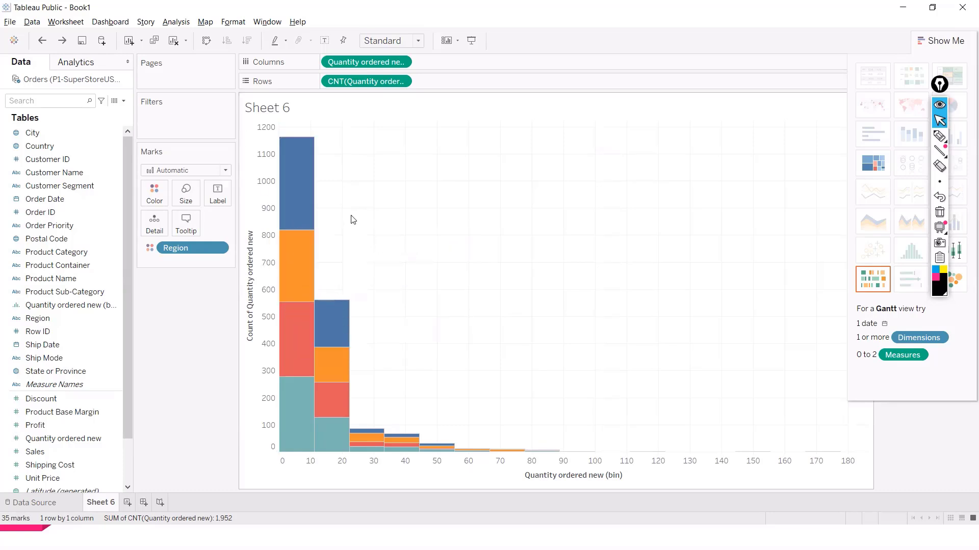
{"action": "key", "text": "ctrl+z"}
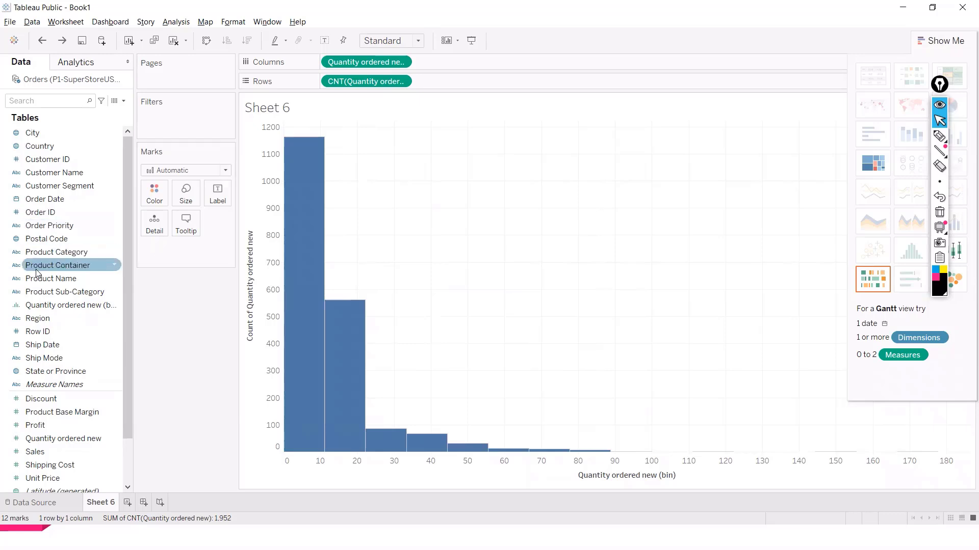
Step: Try colouring the histogram by Product Category, then remove that colour field
{"action": "left_click_drag", "start_coordinate": [56, 253], "coordinate": [151, 198]}
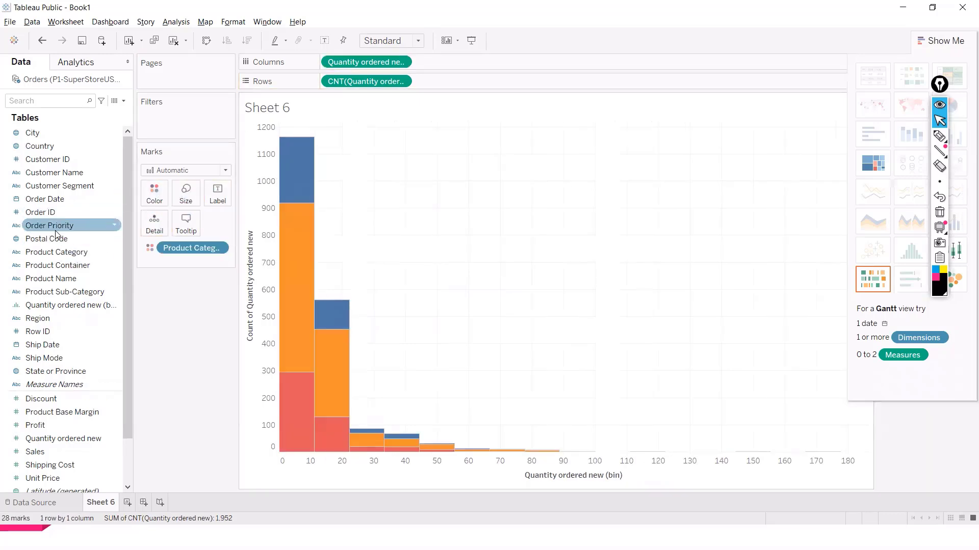
{"action": "left_click_drag", "start_coordinate": [179, 257], "coordinate": [102, 265]}
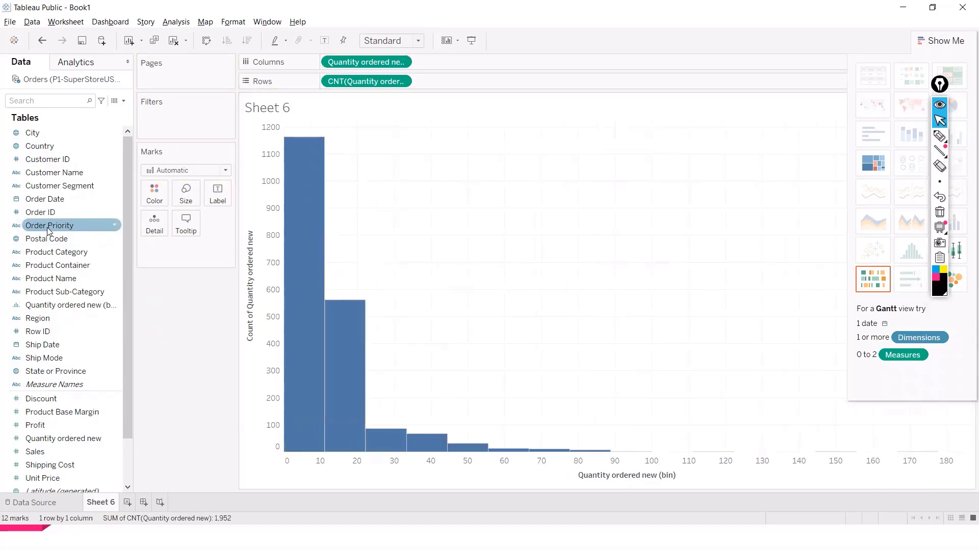
Step: Colour the histogram stacks by Order Priority and close Show Me
{"action": "left_click_drag", "start_coordinate": [46, 228], "coordinate": [150, 190]}
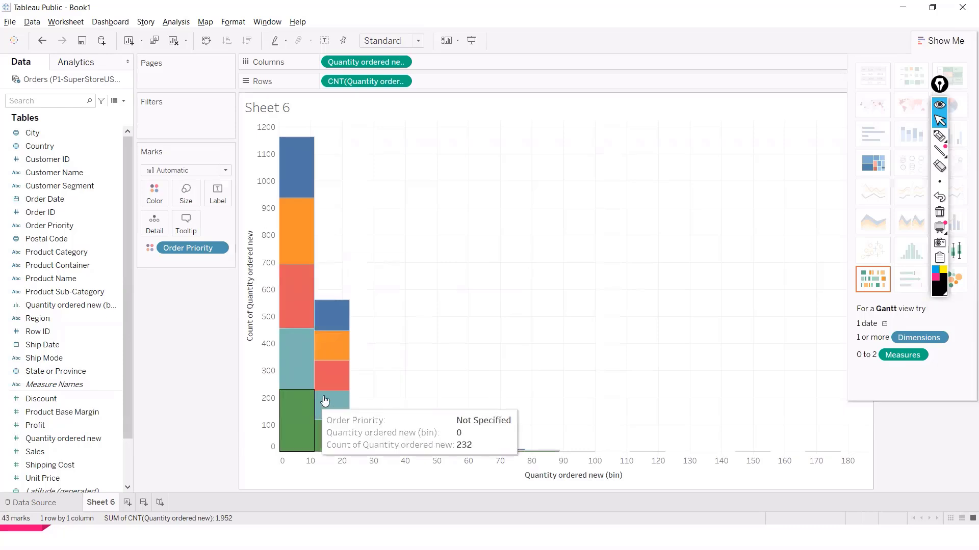
{"action": "left_click", "coordinate": [935, 40]}
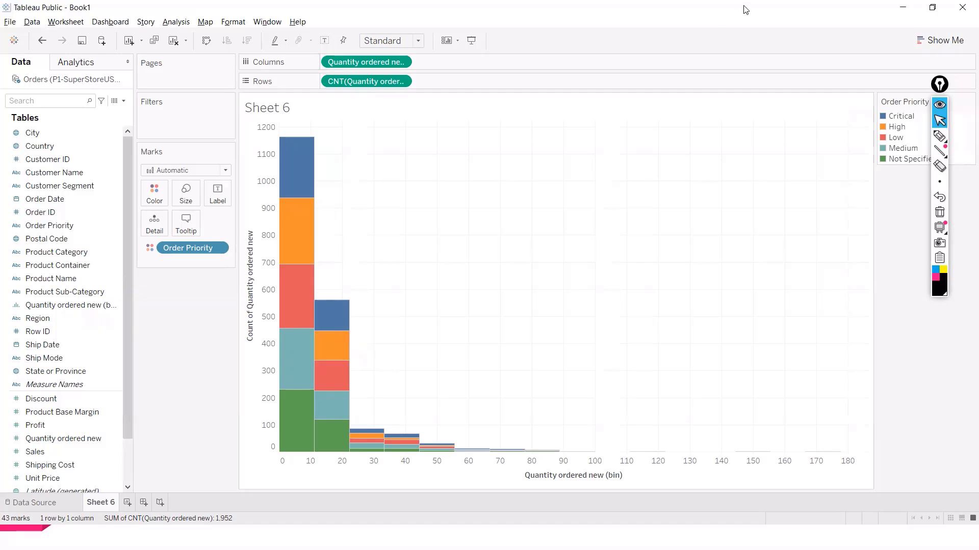
Step: Inspect the tooltips of the coloured segments in the first histogram bins
{"action": "mouse_move", "coordinate": [317, 173]}
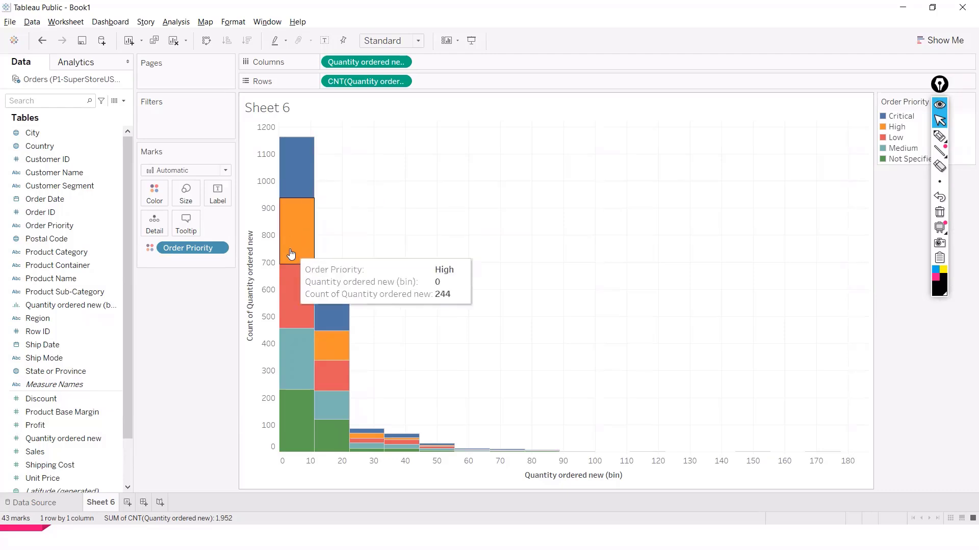
{"action": "mouse_move", "coordinate": [299, 220]}
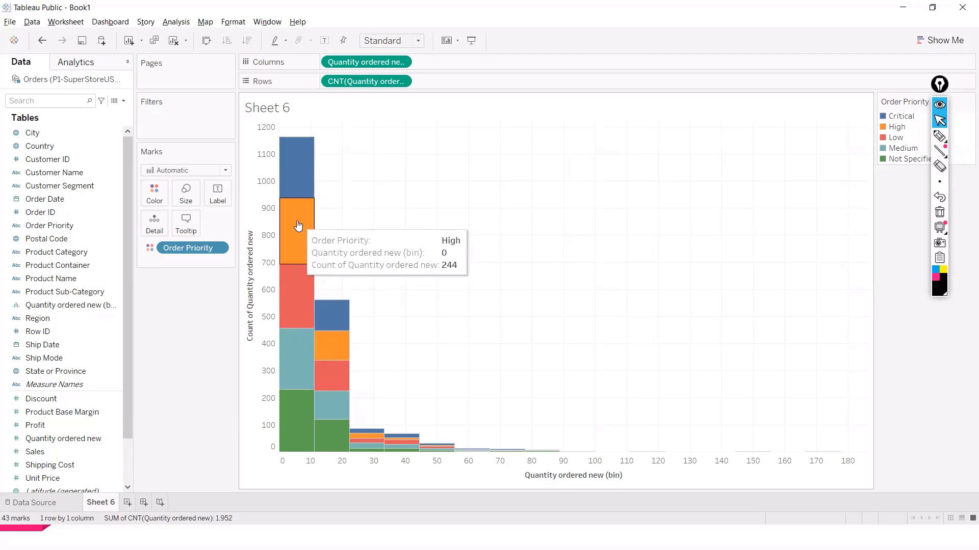
{"action": "mouse_move", "coordinate": [302, 347]}
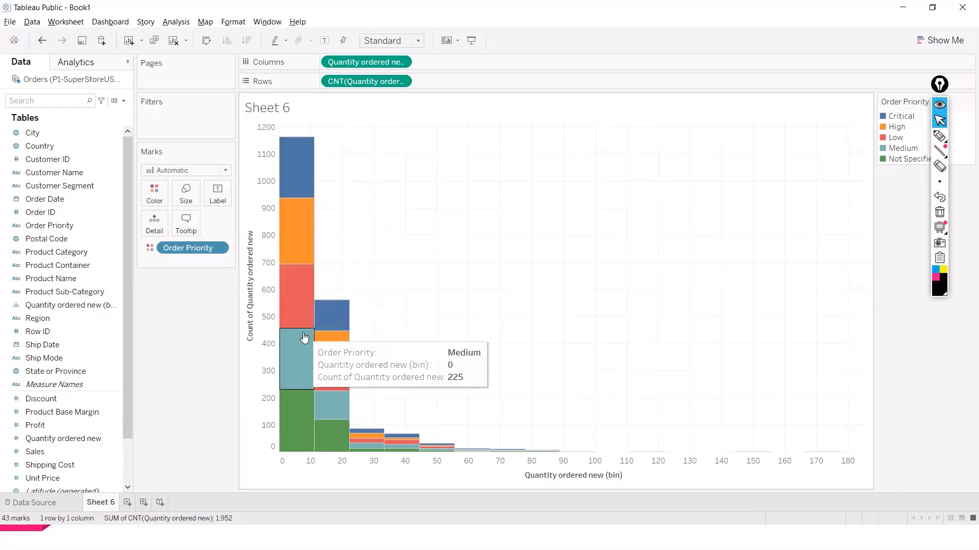
{"action": "mouse_move", "coordinate": [303, 417]}
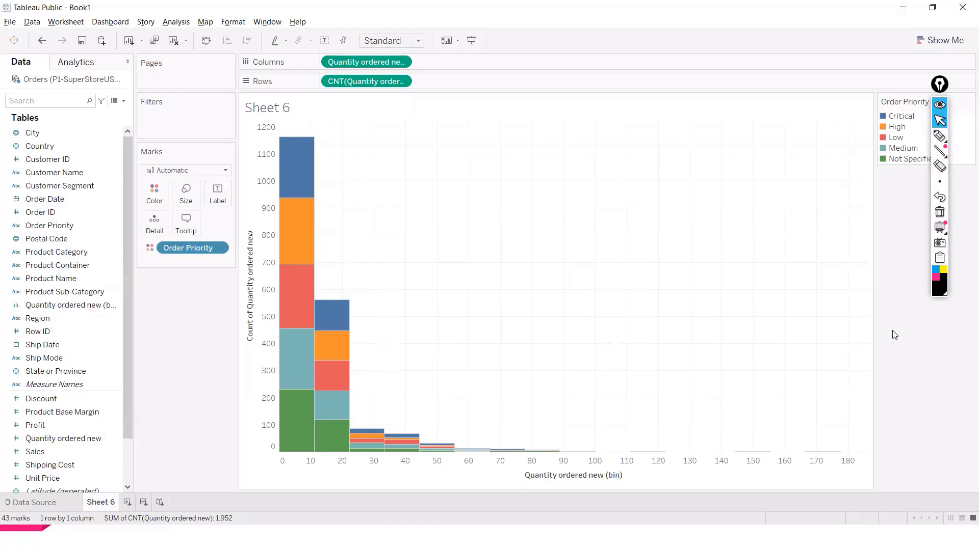
Step: Switch to another open application window
{"action": "key", "text": "alt+Tab"}
{"action": "key", "text": "Tab"}
{"action": "key", "text": "Tab"}
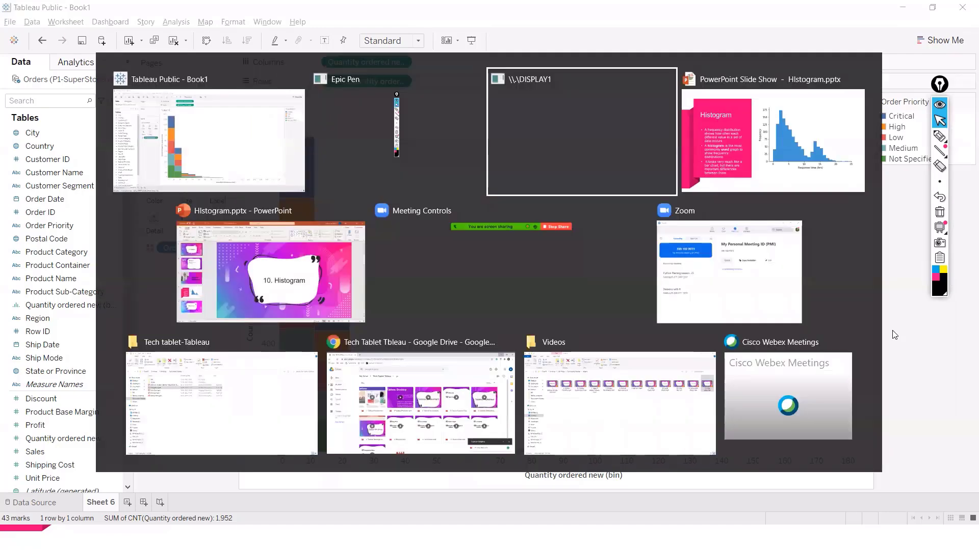